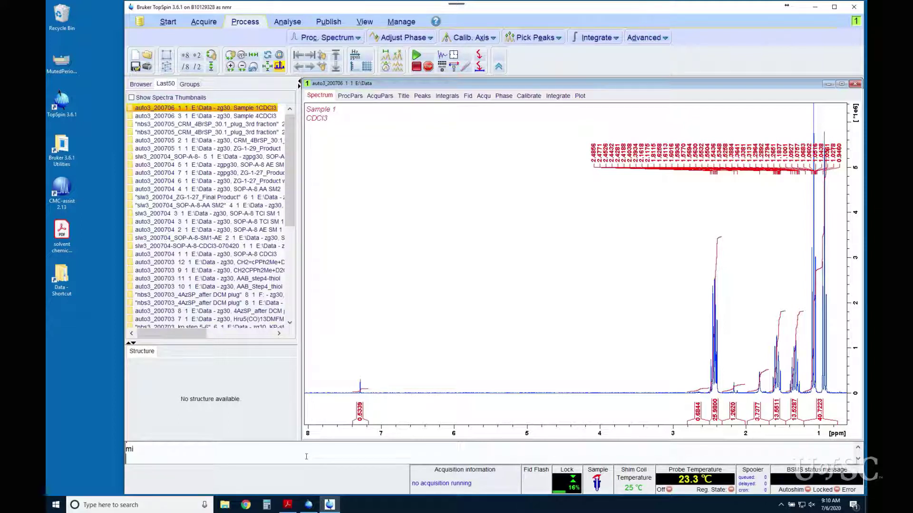
Reprocess the FID with efp and zoom into the 0.9–2.6 ppm multiplets
type("efp")
key("Return")
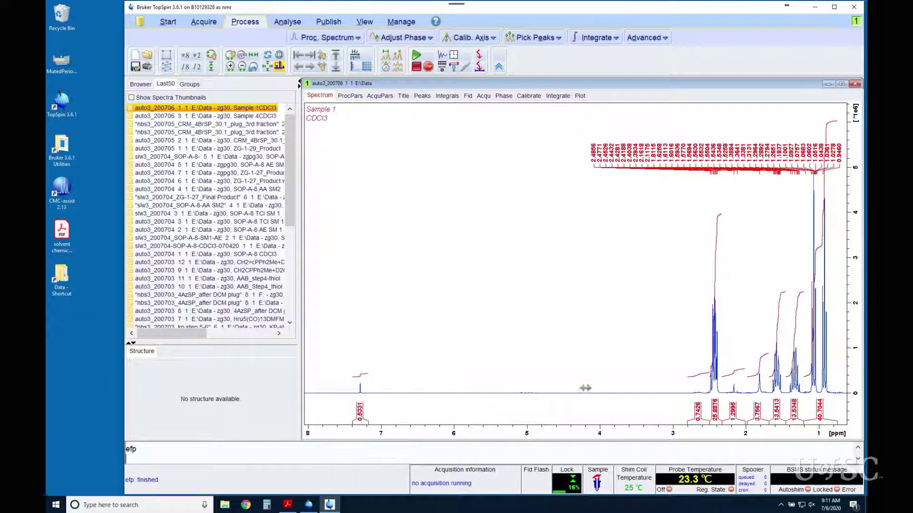
scroll(594, 385, "up", 3)
scroll(595, 385, "up", 2)
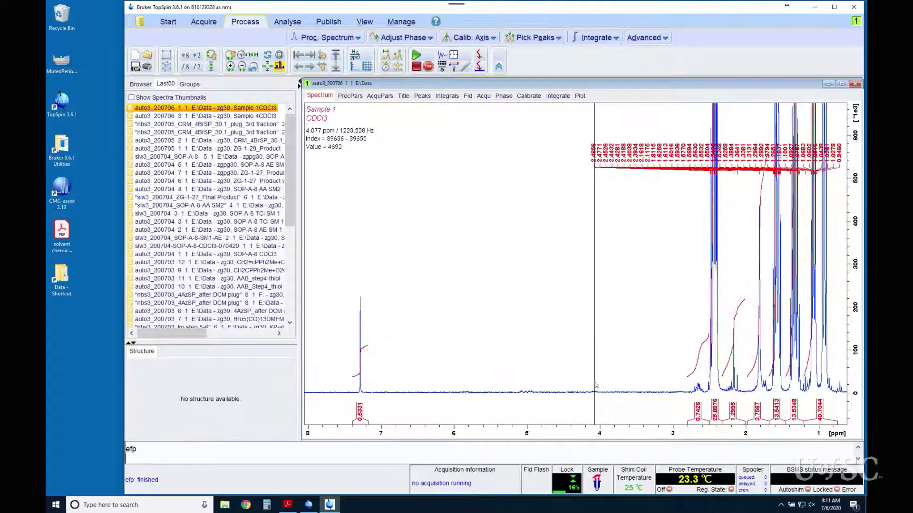
scroll(595, 385, "down", 4)
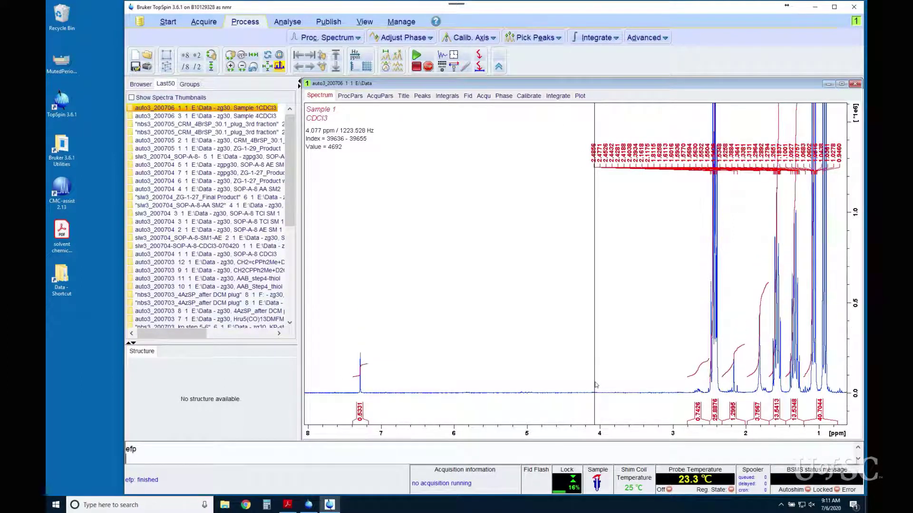
scroll(595, 385, "down", 1)
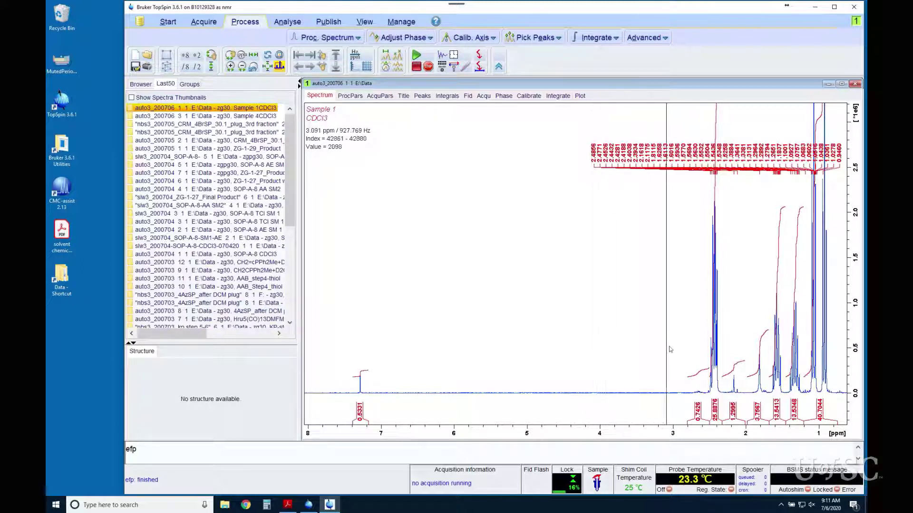
left_click_drag(670, 264, 692, 264)
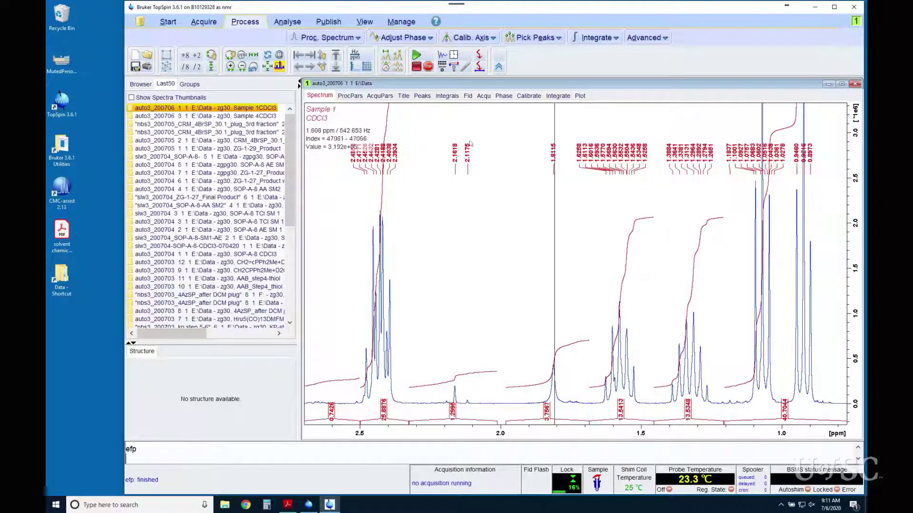
Display Sample 1's raw time-domain FID and rescale its intensity
left_click(467, 96)
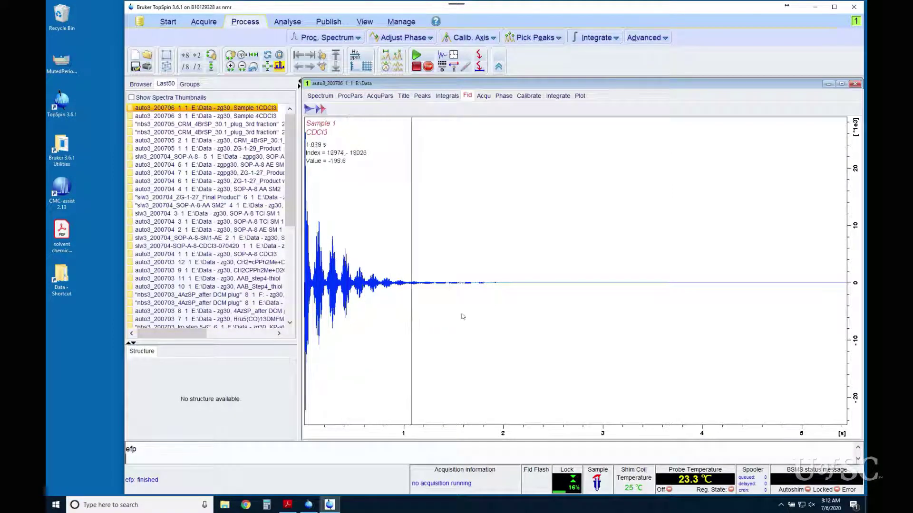
scroll(490, 242, "up", 5)
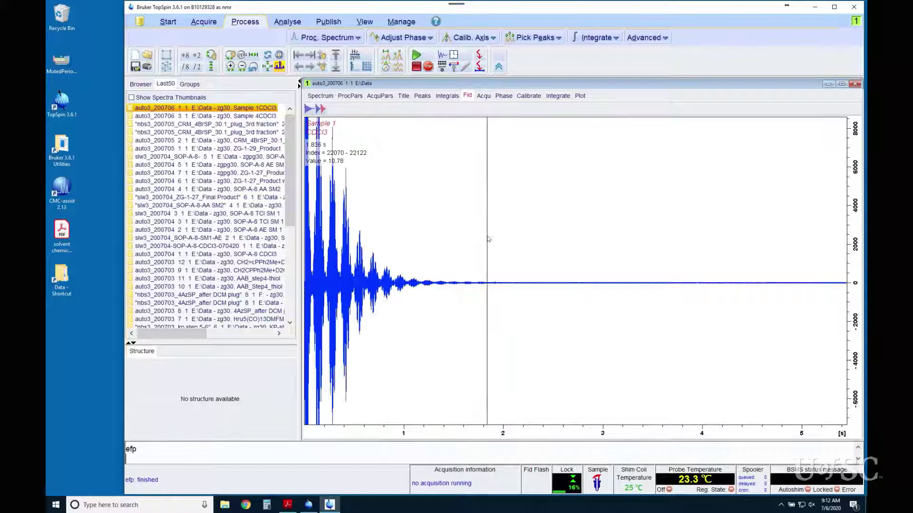
scroll(488, 241, "up", 3)
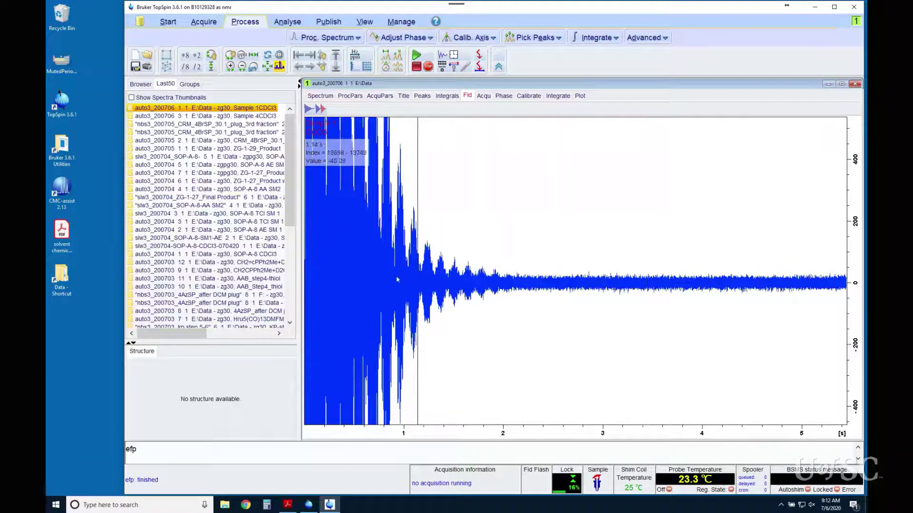
scroll(390, 285, "down", 2)
scroll(390, 284, "down", 5)
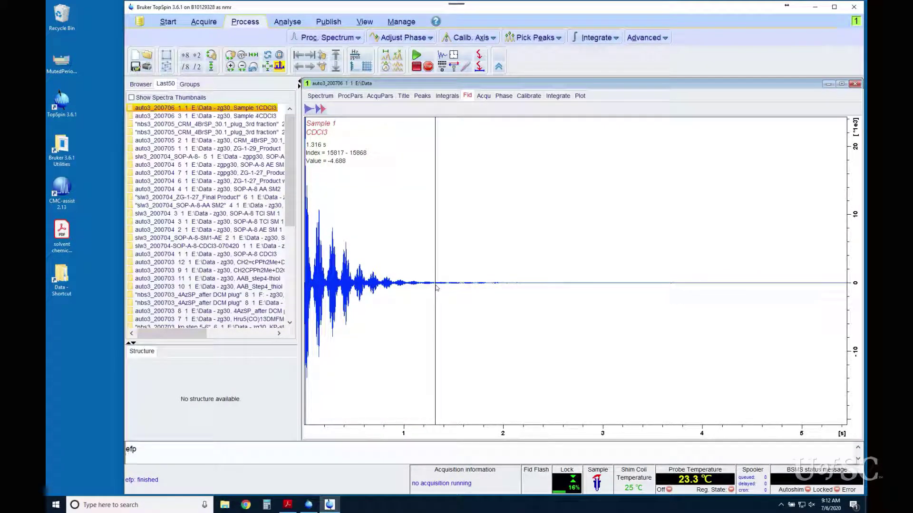
scroll(436, 286, "down", 5)
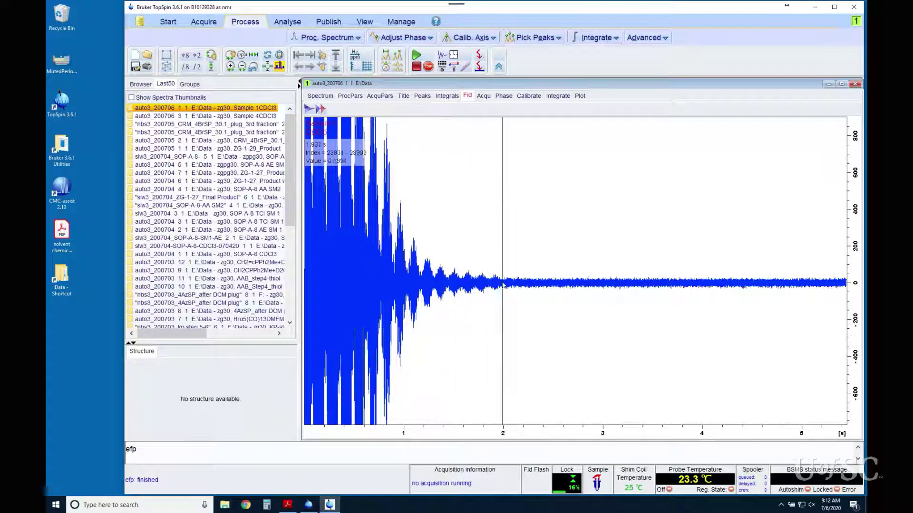
scroll(502, 286, "up", 3)
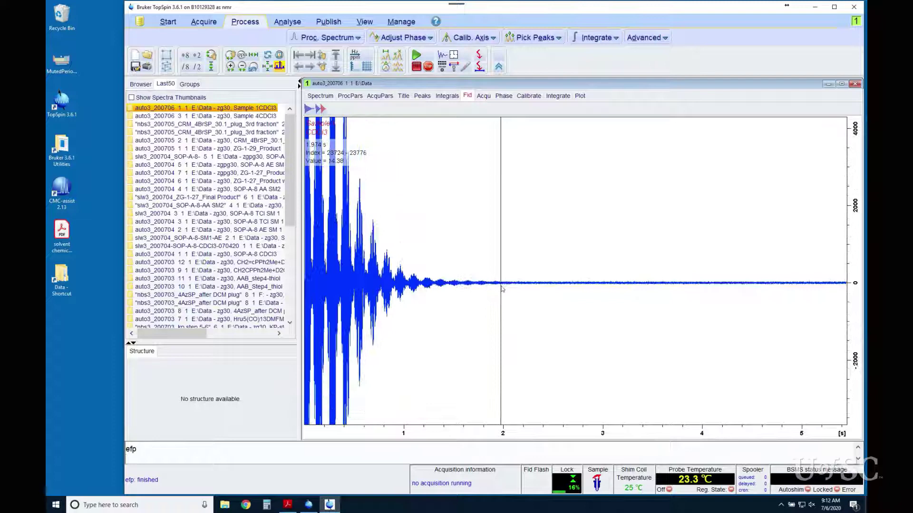
scroll(502, 287, "up", 4)
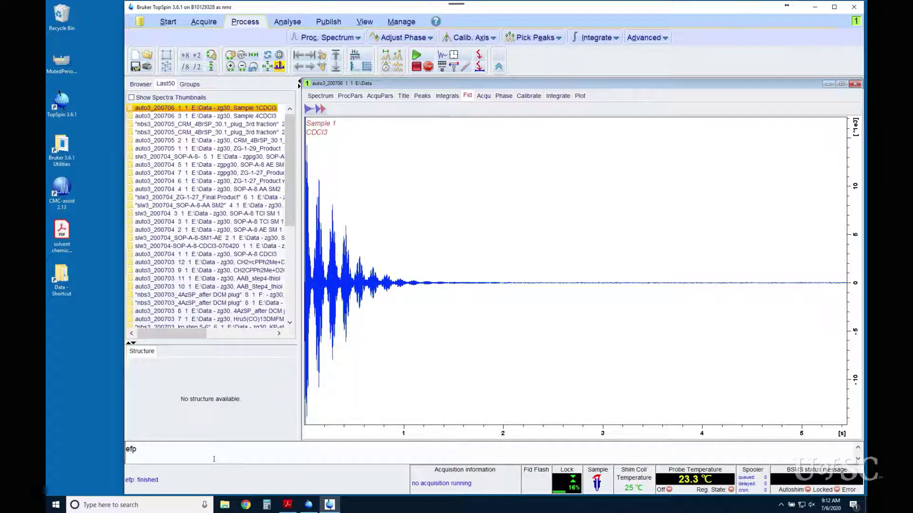
Set line broadening to 3 Hz with lb, then apply exponential multiplication with em
type("lb")
key("Return")
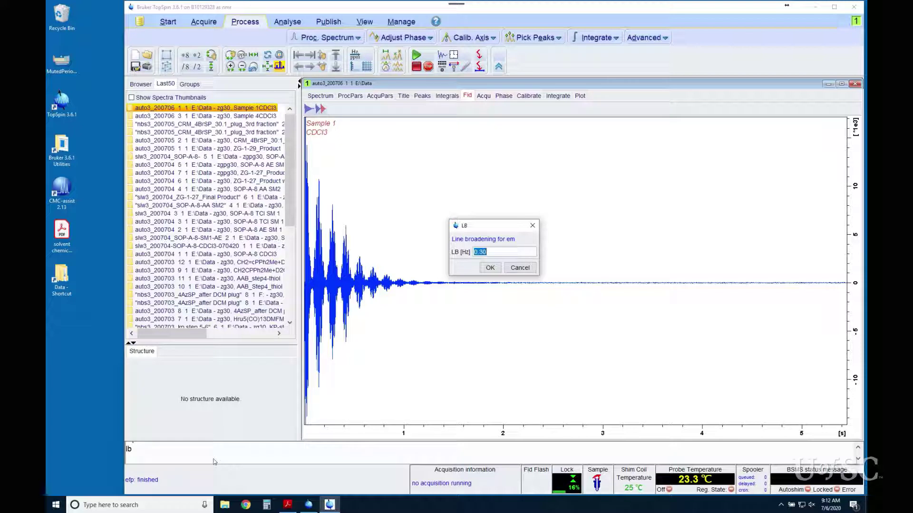
type("3")
key("Return")
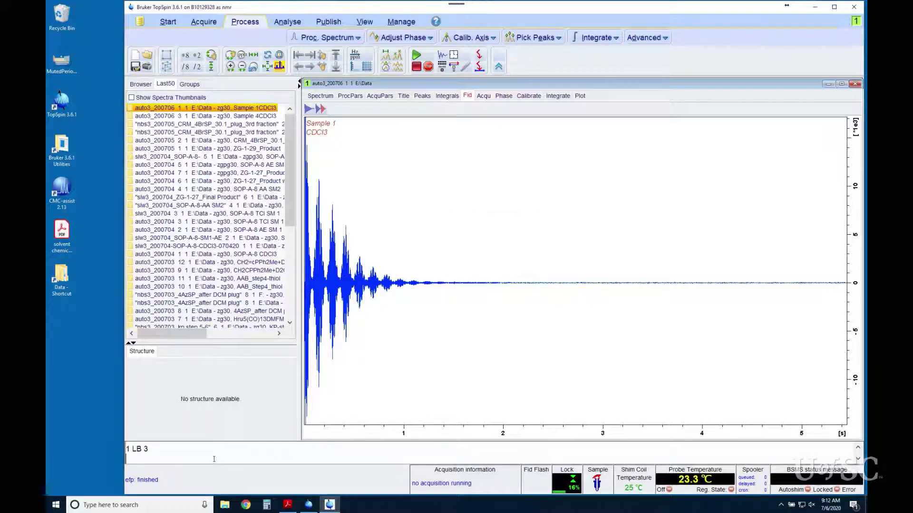
type("em")
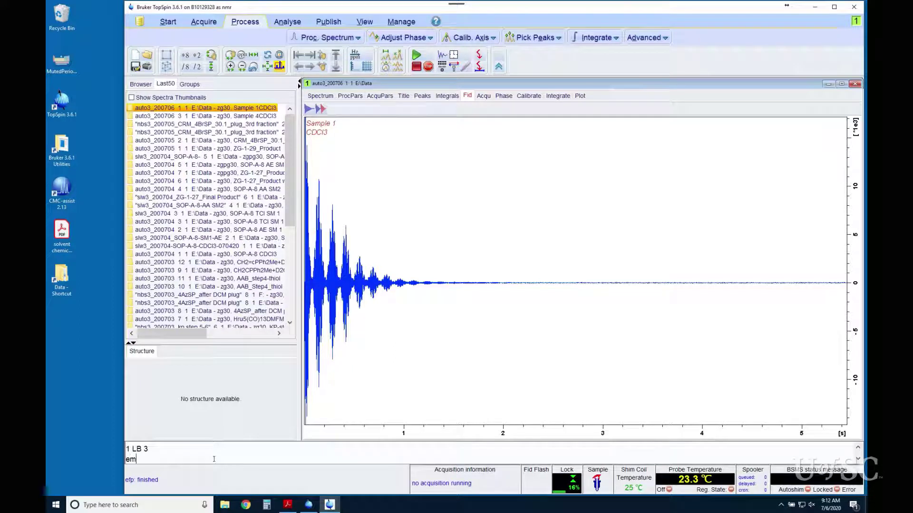
key("Return")
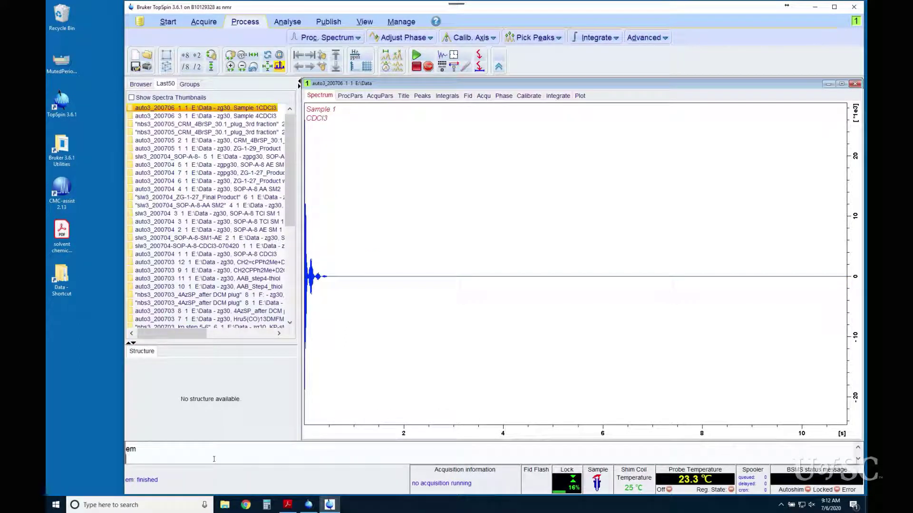
Transform the 3 Hz-broadened FID with efp and run peak picking
type("efp")
key("Return")
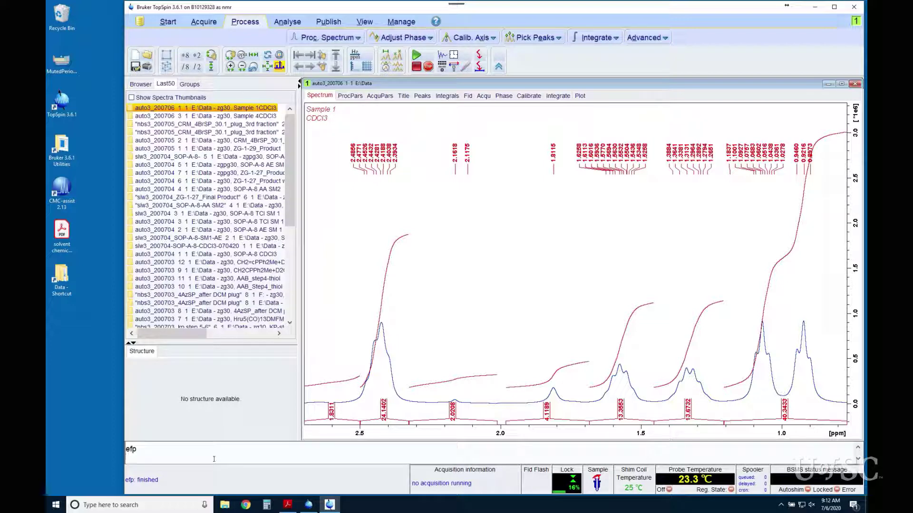
type("pp")
key("Return")
type("pps")
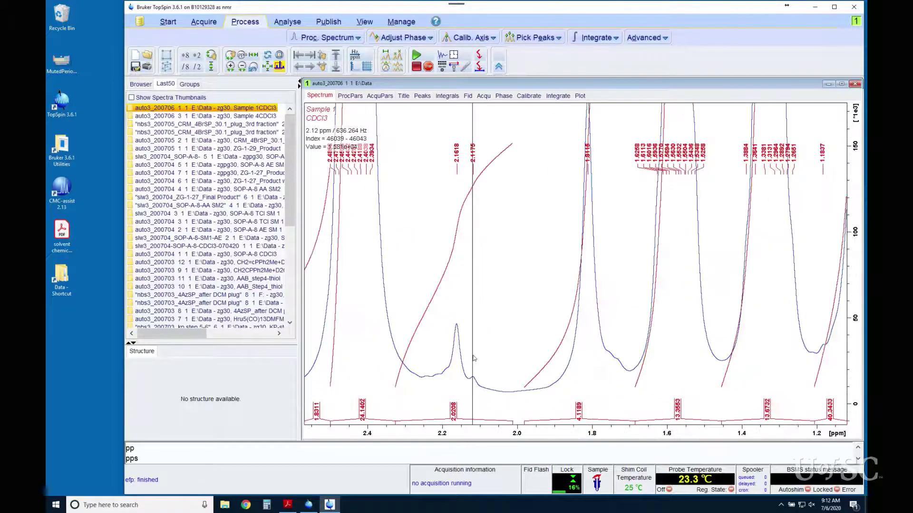
Show the full spectrum width, then zoom to the signal-bearing ppm range
scroll(474, 358, "down", 5)
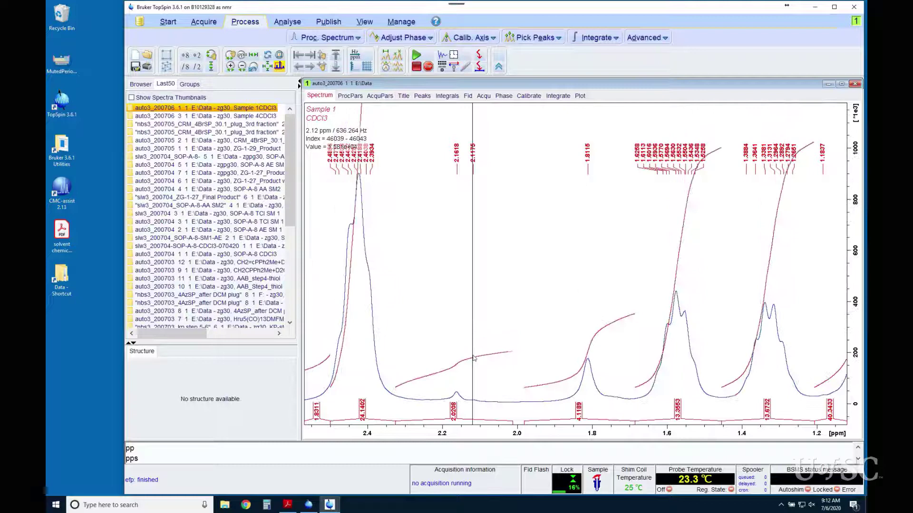
scroll(474, 358, "down", 3)
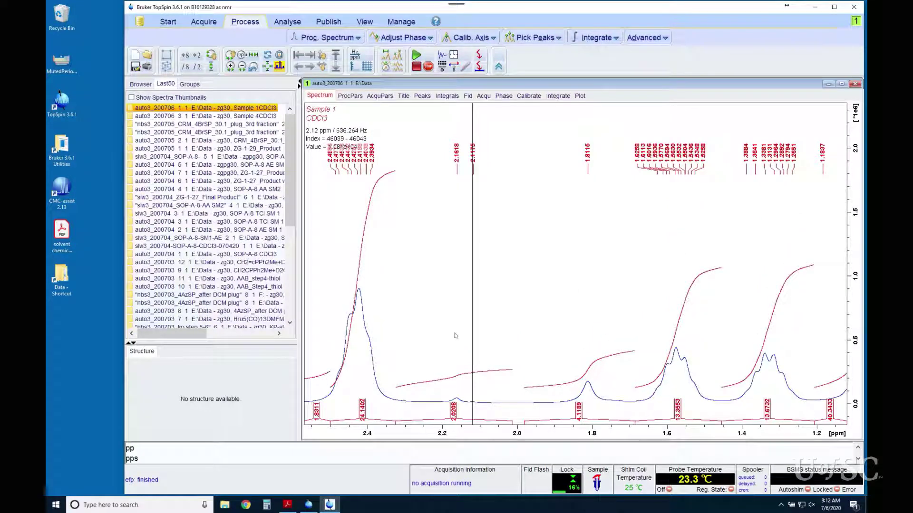
left_click(267, 66)
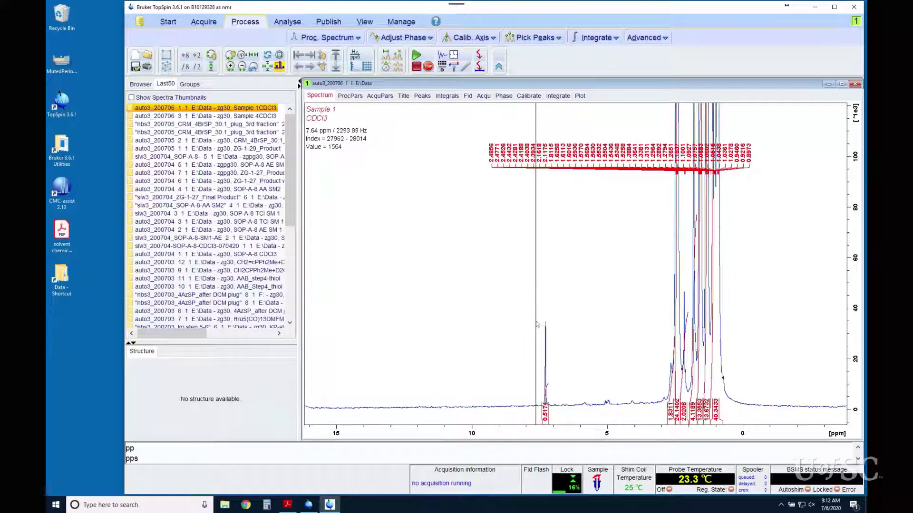
left_click_drag(535, 333, 790, 336)
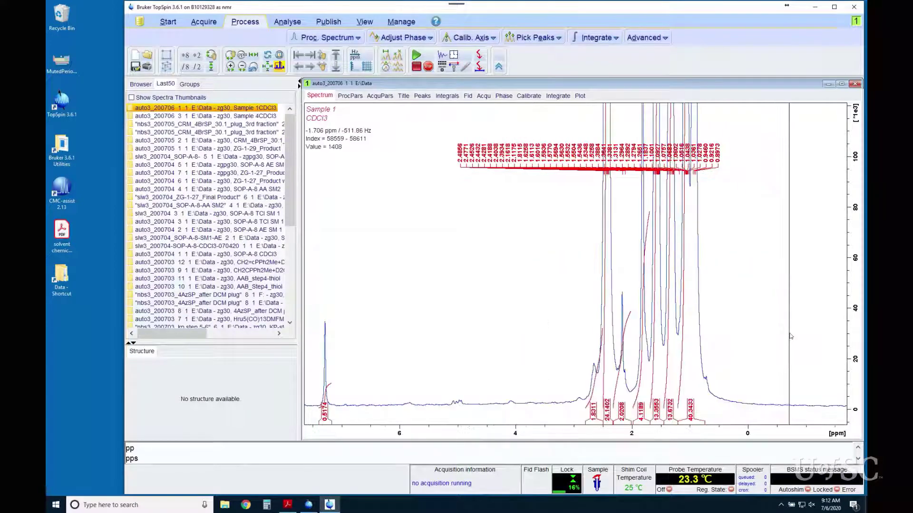
Fourier transform the FID again with fp and reduce the vertical scale
type("fp")
key("Return")
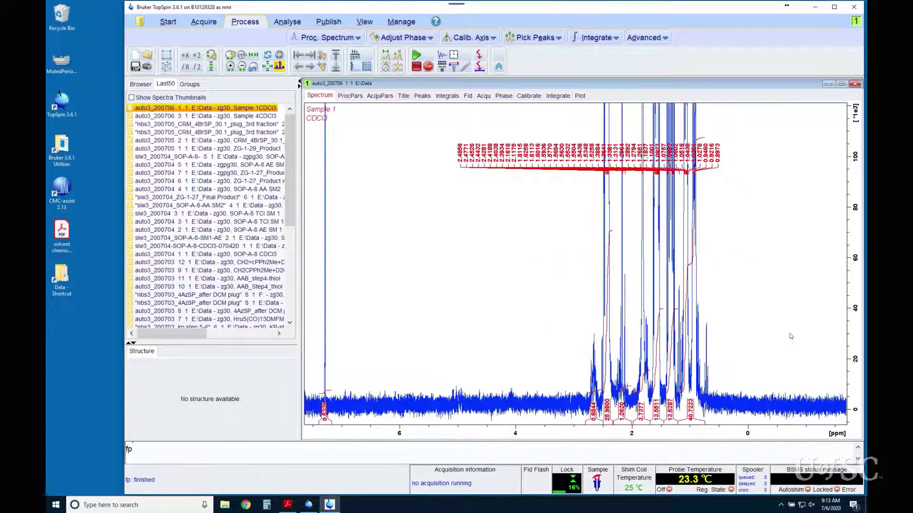
scroll(713, 335, "down", 3)
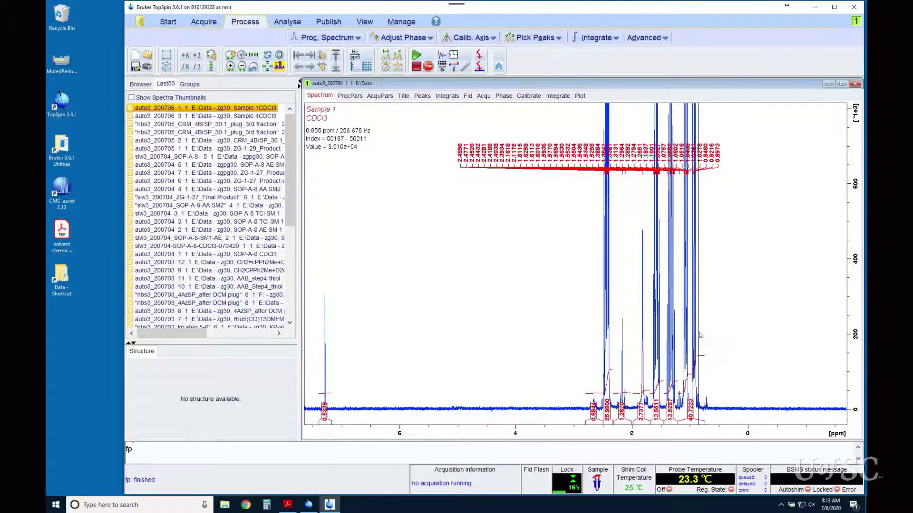
scroll(700, 335, "down", 2)
scroll(700, 335, "down", 1)
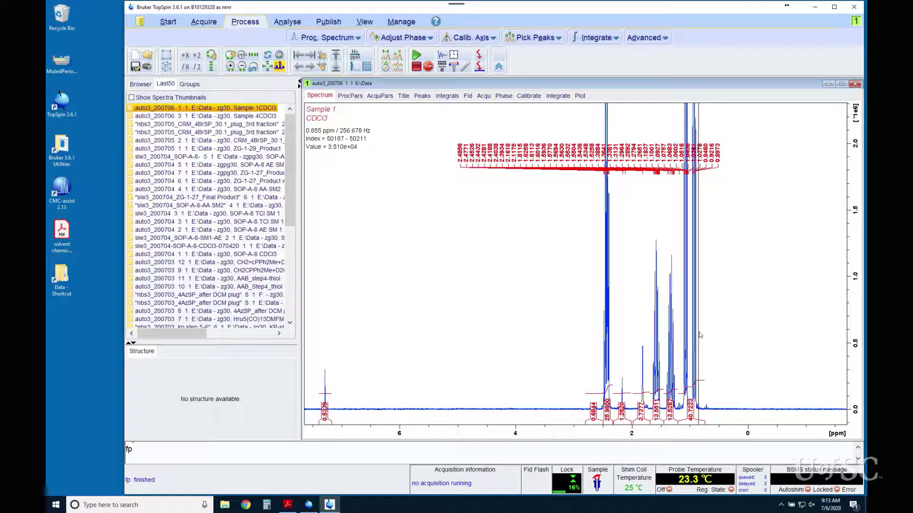
Zoom to 0.4–2.8 ppm, reset line broadening to 0.3 Hz and reprocess with ef
type("lb")
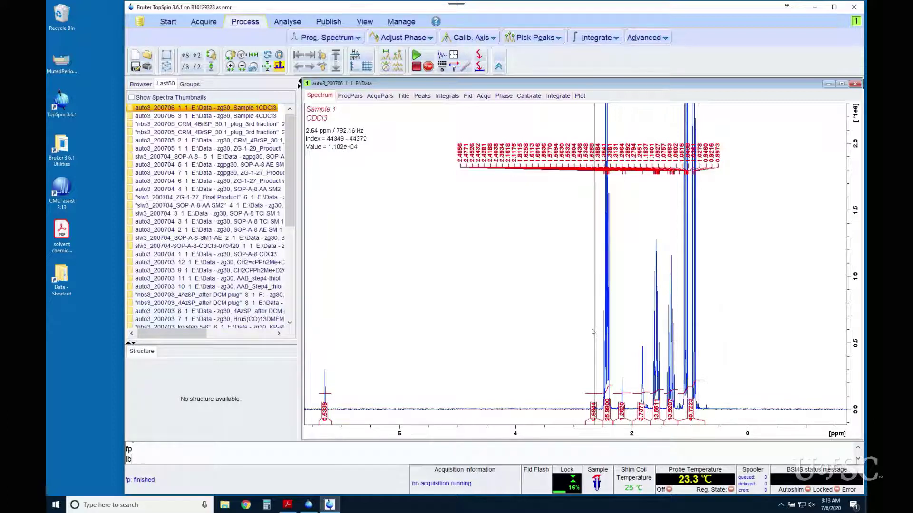
left_click_drag(579, 263, 719, 263)
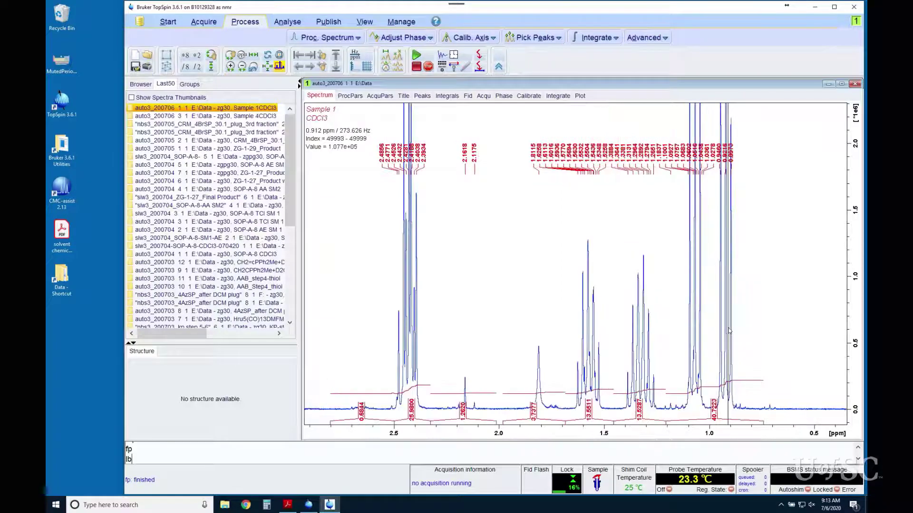
key("Return")
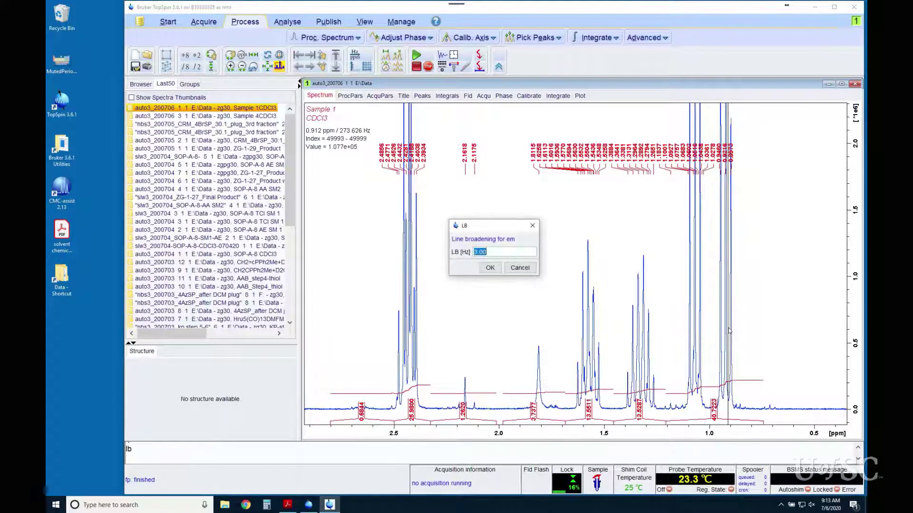
key("BackSpace")
type(".3")
key("Return")
type("efp")
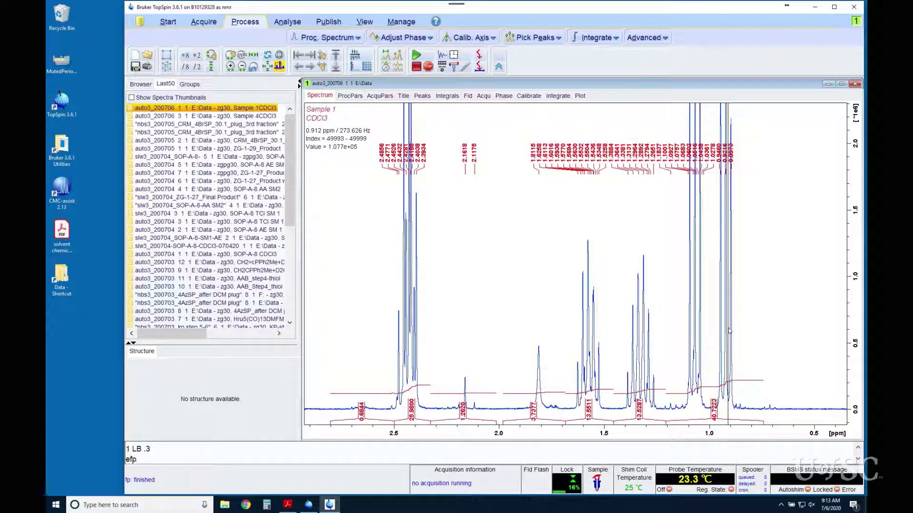
key("Return")
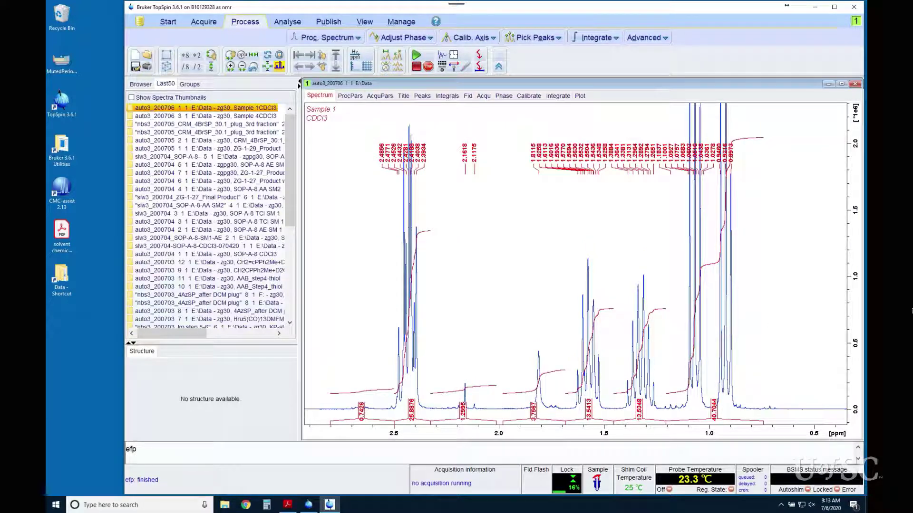
Rescale the 0.3 Hz spectrum's intensity so every peak stays on scale
scroll(780, 375, "up", 4)
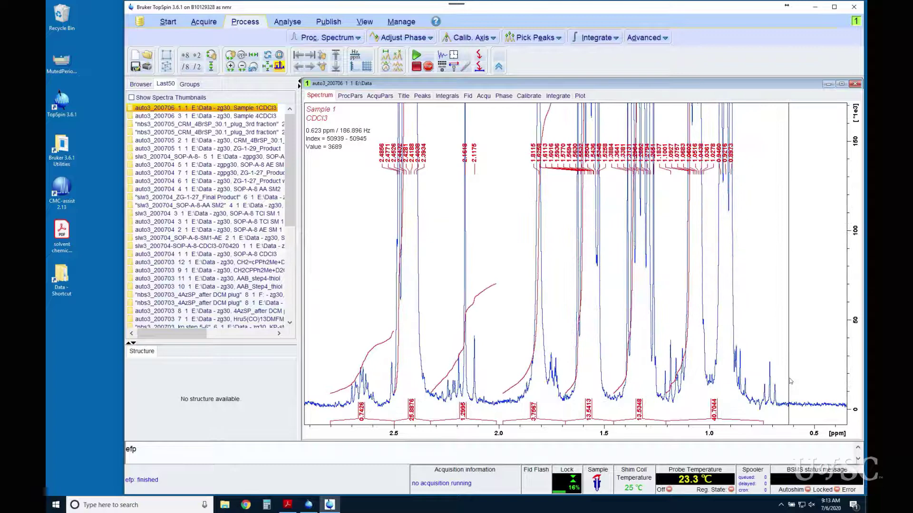
scroll(790, 380, "down", 3)
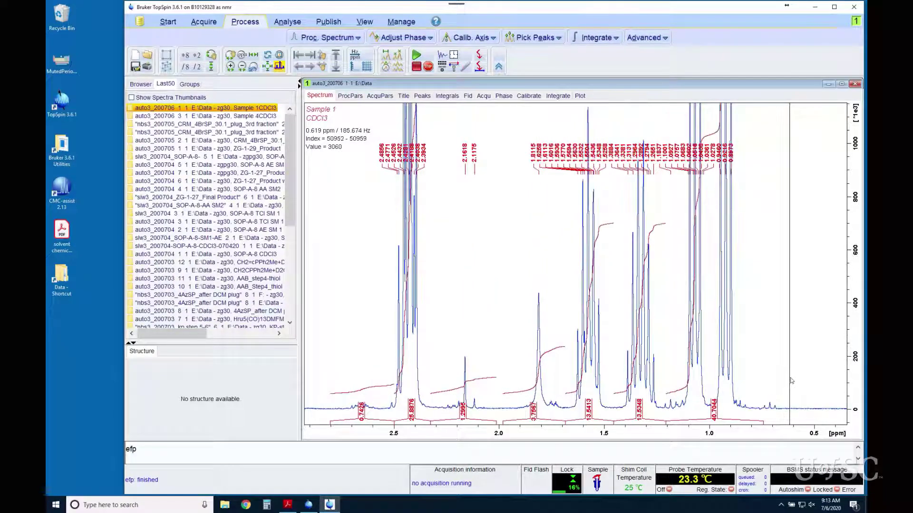
scroll(791, 381, "down", 2)
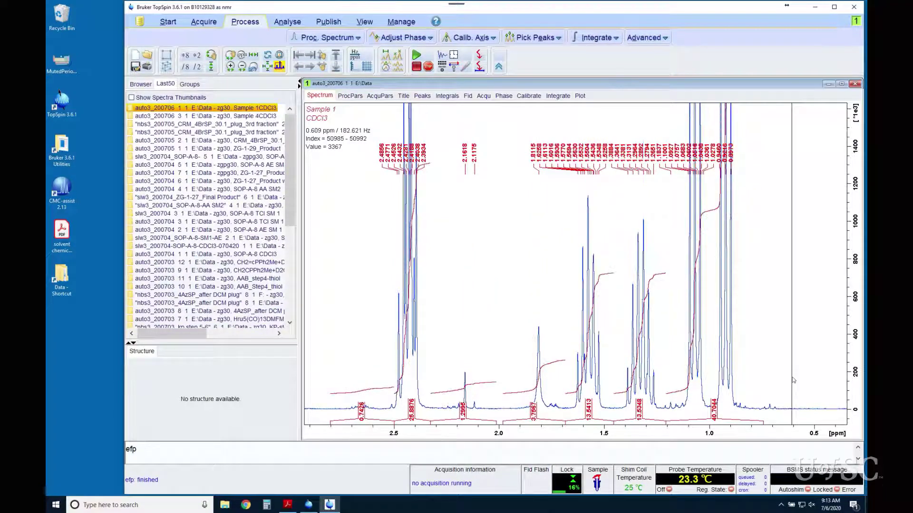
scroll(792, 380, "down", 1)
scroll(793, 380, "down", 4)
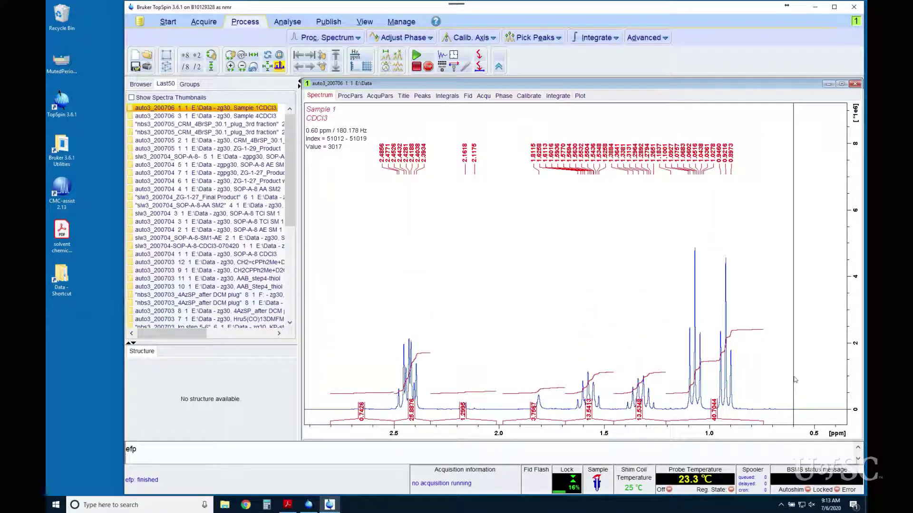
Zoom to 0–7 ppm, reprocess with ef and center the baseline mid-display
left_click(267, 67)
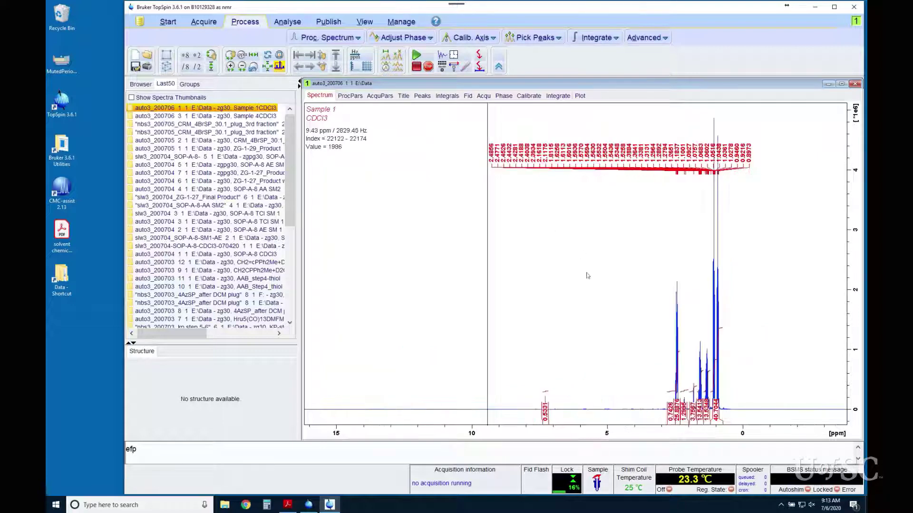
scroll(588, 275, "up", 1)
left_click_drag(538, 263, 744, 307)
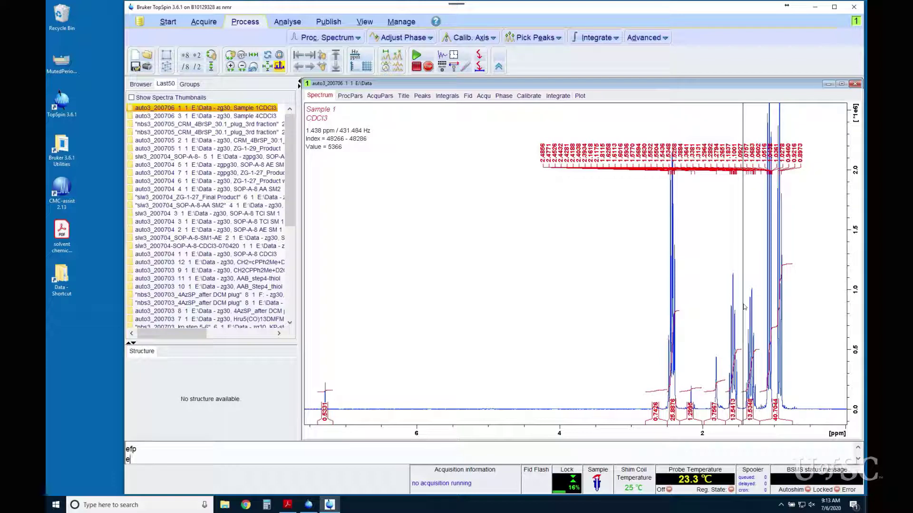
key("Return")
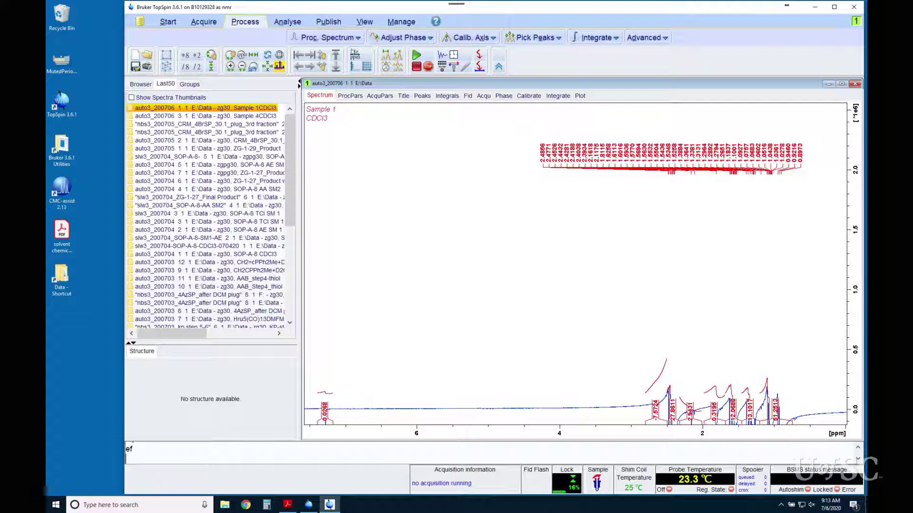
left_click(336, 56)
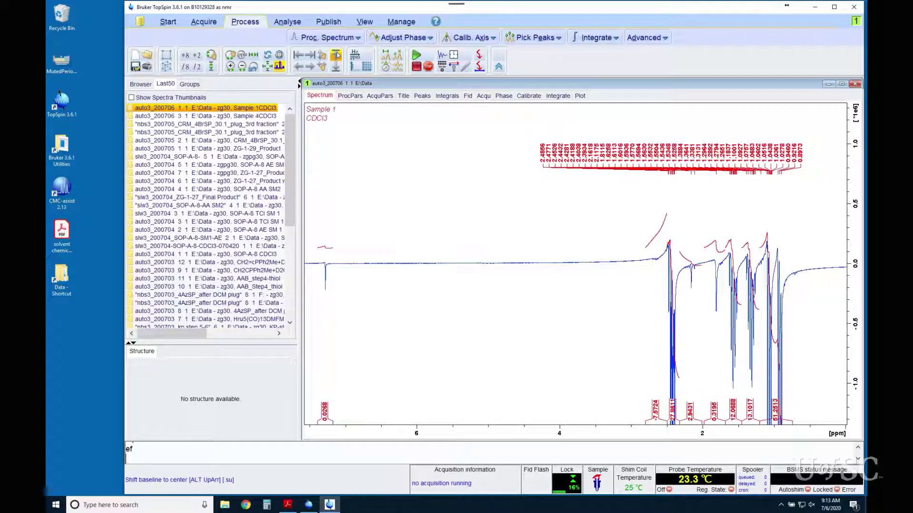
Auto-phase the spectrum with apk and shift the baseline to the display's bottom
type("apk")
key("Return")
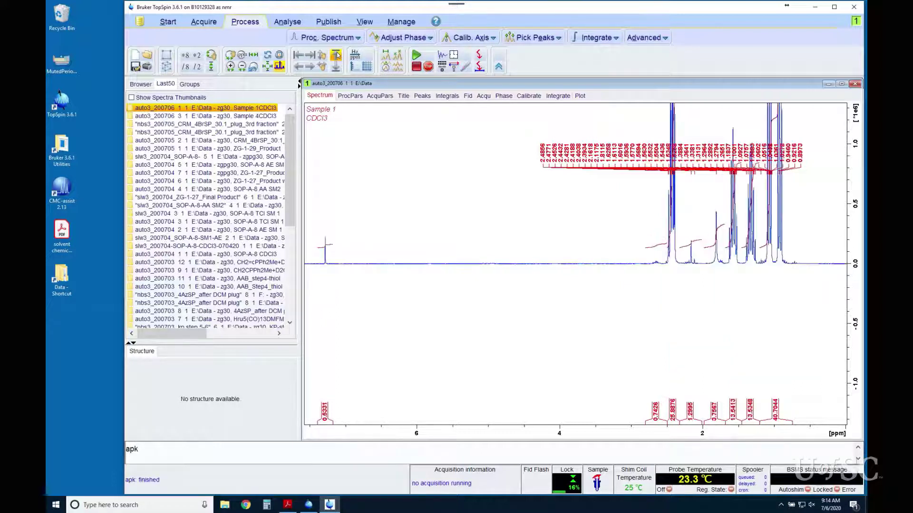
scroll(585, 232, "up", 3)
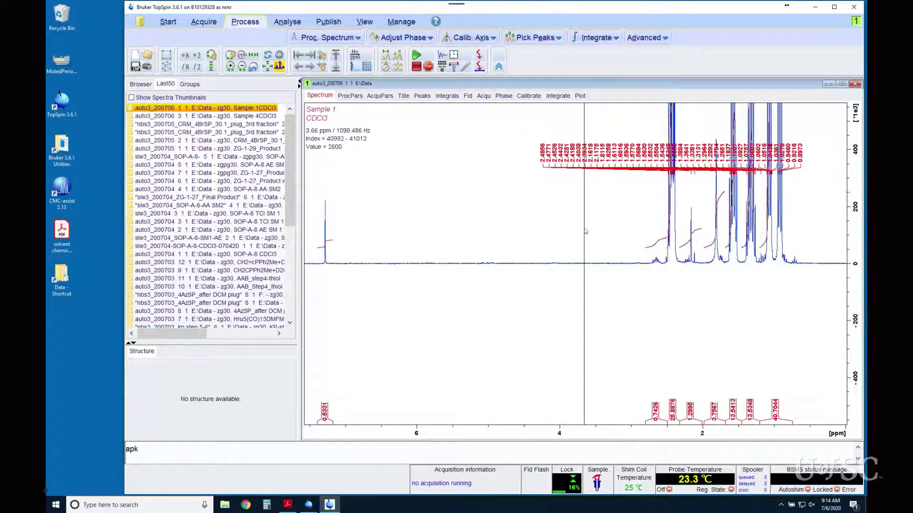
scroll(585, 231, "up", 2)
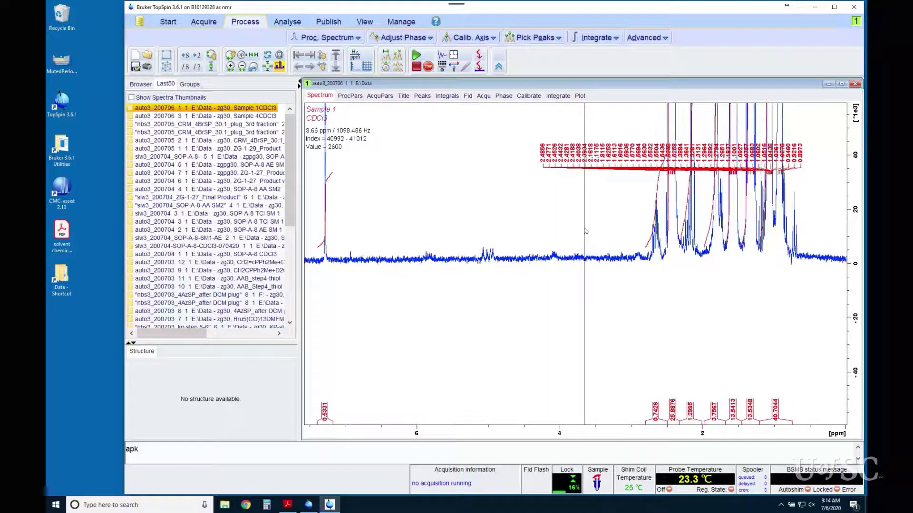
scroll(585, 232, "up", 1)
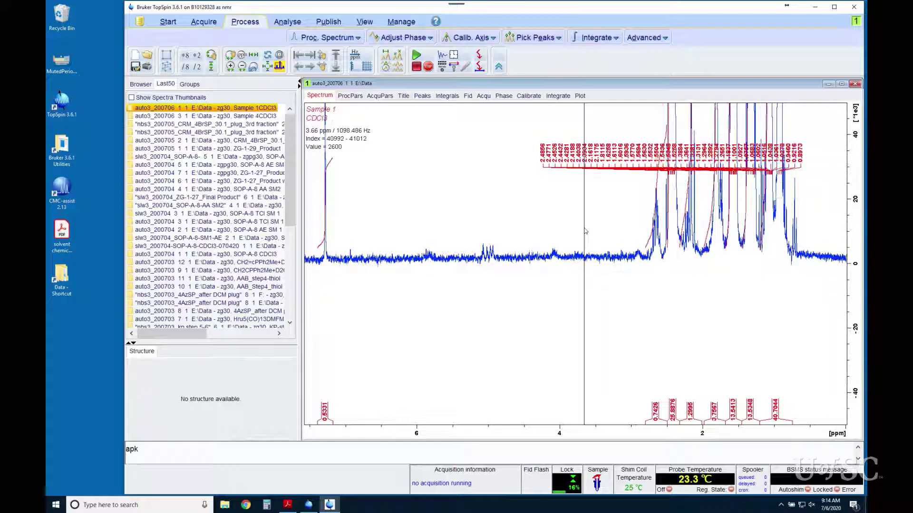
scroll(585, 231, "down", 6)
scroll(584, 235, "down", 3)
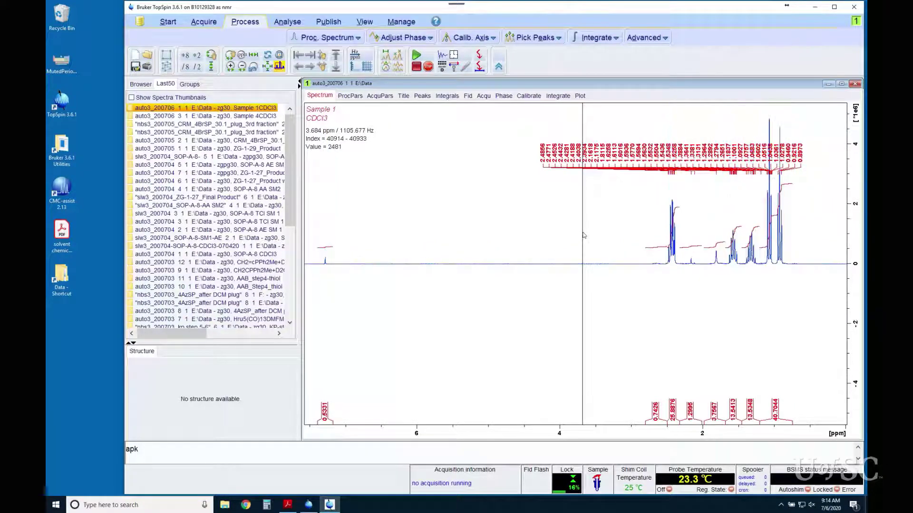
scroll(584, 235, "up", 1)
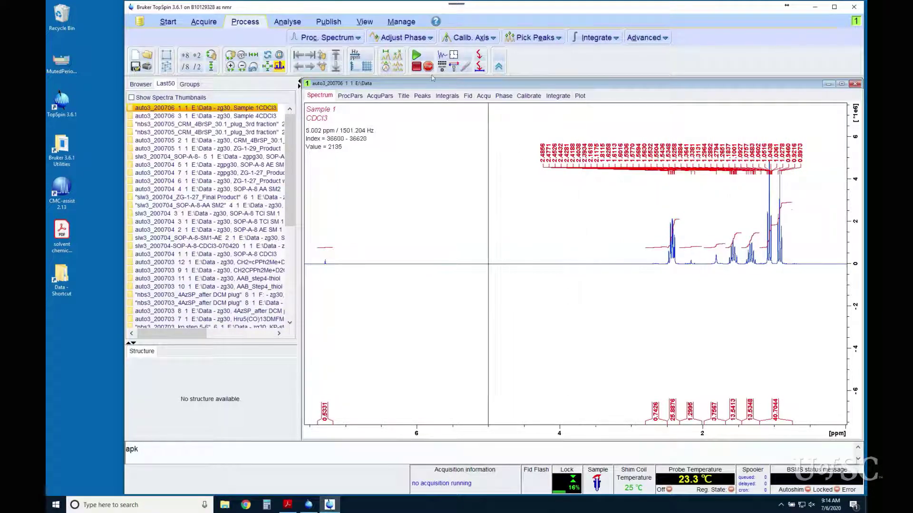
left_click(336, 68)
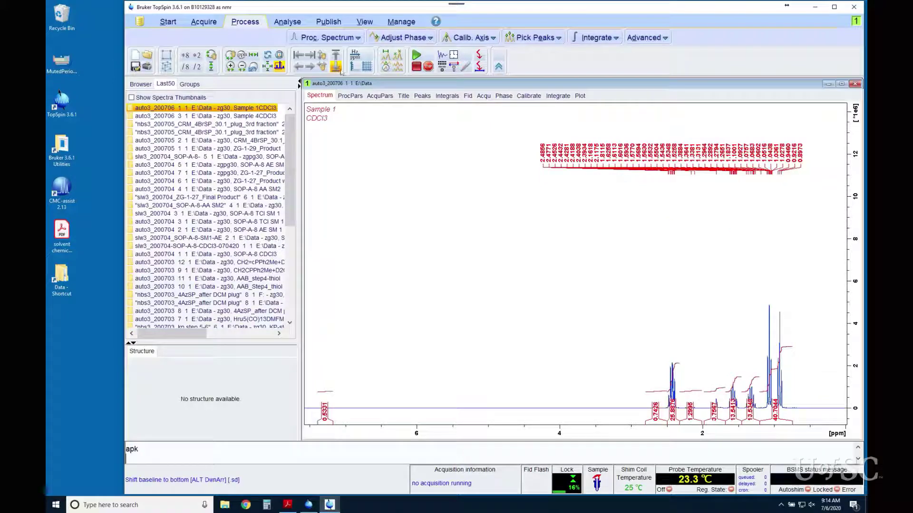
Enter manual phase correction and set the pivot at 2.43 ppm on the 2.4 ppm multiplet
left_click(505, 96)
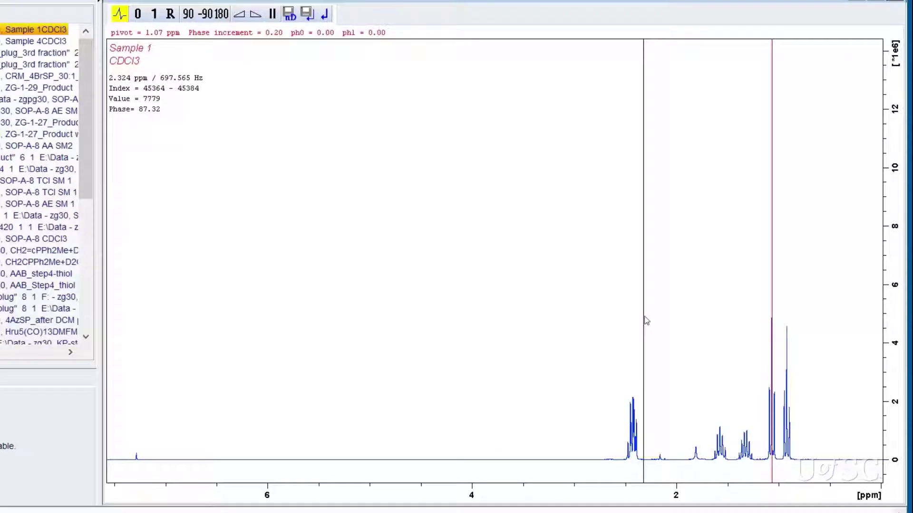
scroll(646, 320, "up", 3)
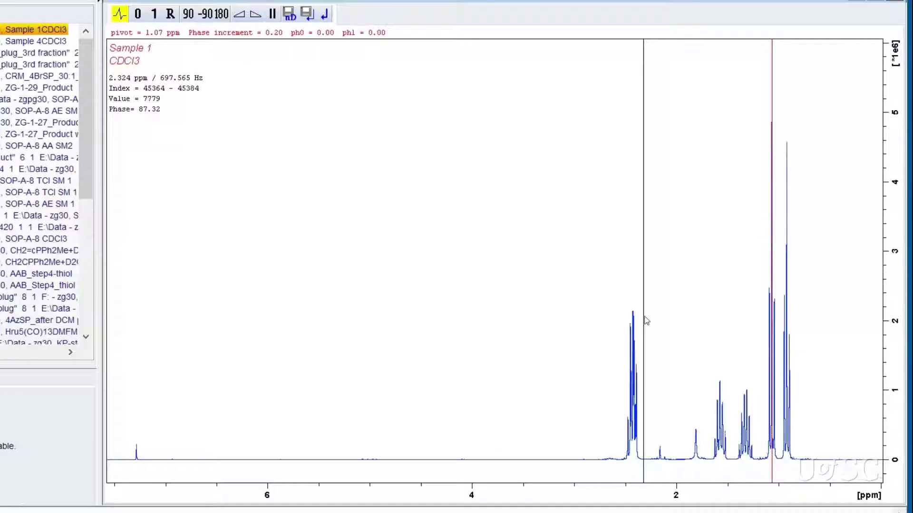
right_click(635, 379)
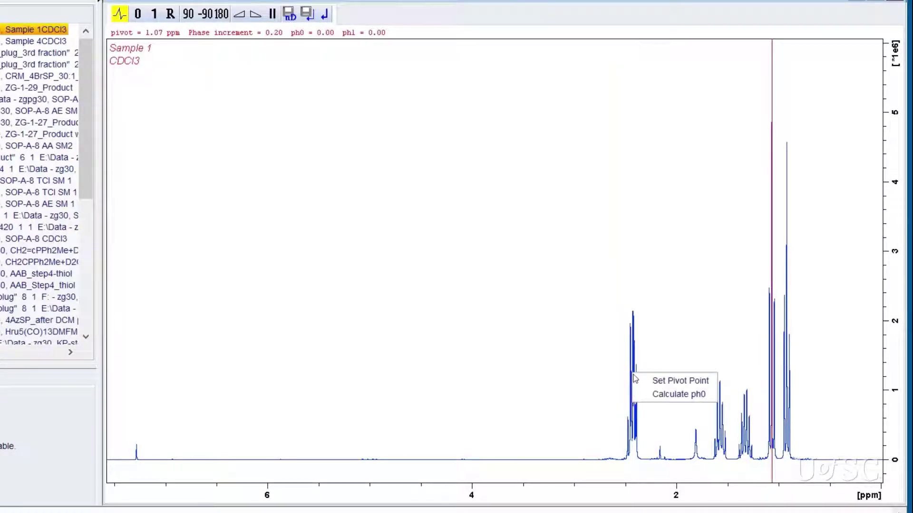
left_click(657, 383)
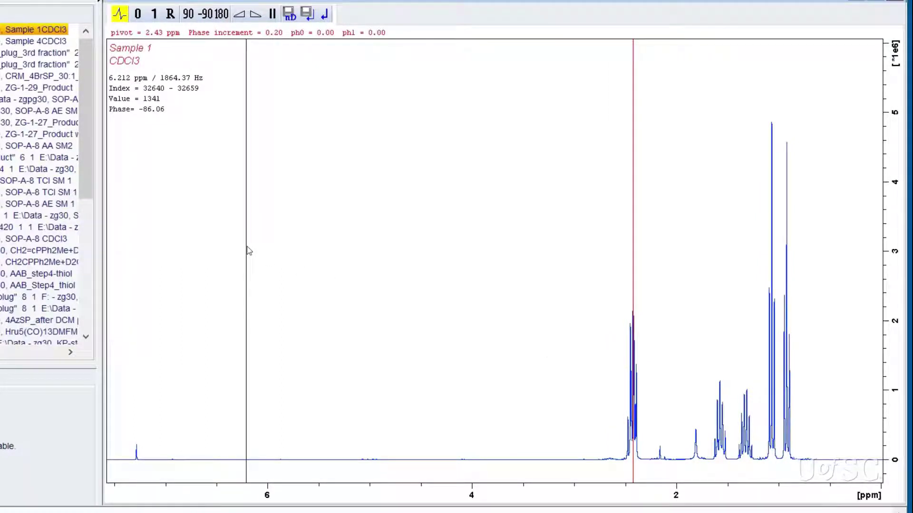
scroll(252, 248, "up", 2)
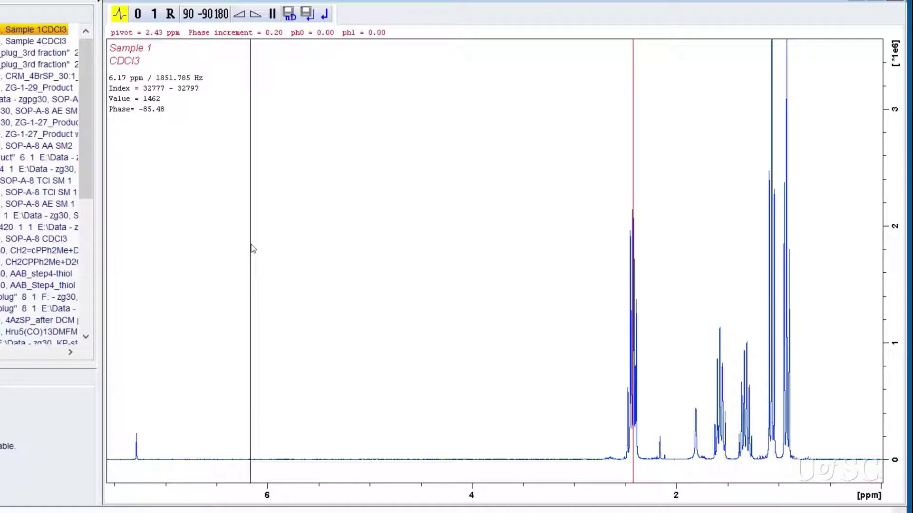
scroll(252, 248, "up", 2)
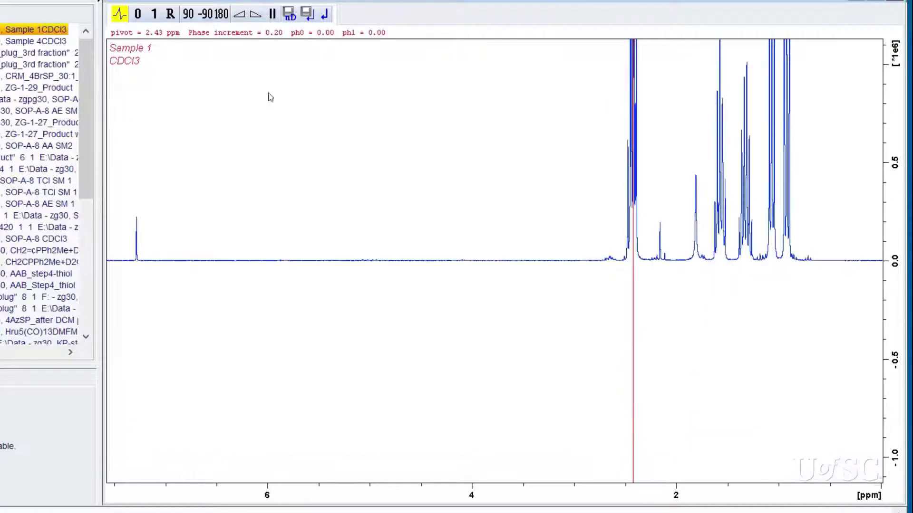
scroll(383, 214, "up", 3)
Roughly adjust the zero-order phase, then the first-order phase, by dragging the phase controls
scroll(383, 214, "up", 1)
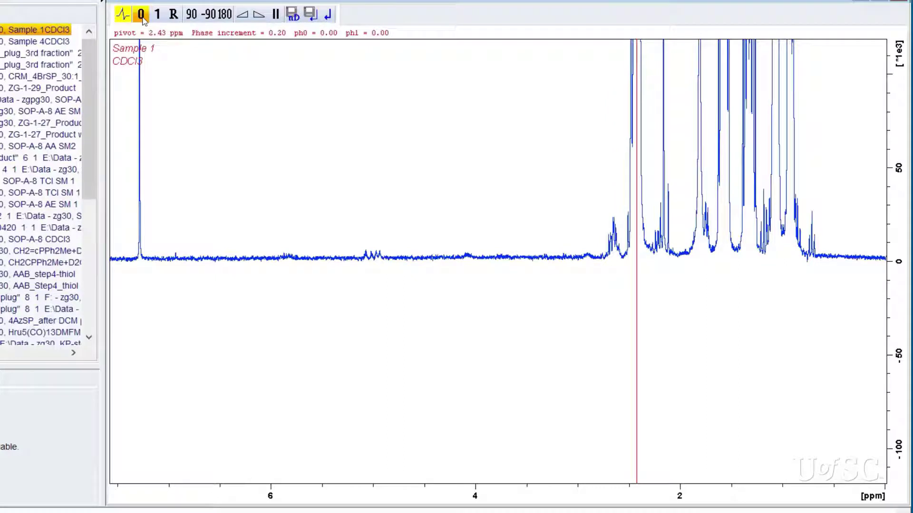
mouse_move(144, 23)
left_mouse_down()
mouse_move(145, 37)
mouse_move(143, 6)
mouse_move(145, 32)
mouse_move(144, 10)
mouse_move(147, 30)
mouse_move(155, 21)
left_mouse_up()
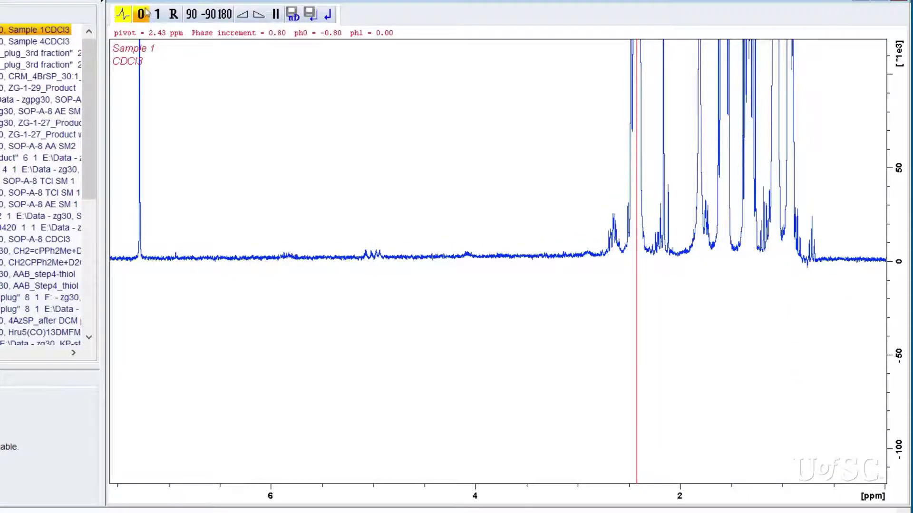
left_click_drag(146, 13, 145, 14)
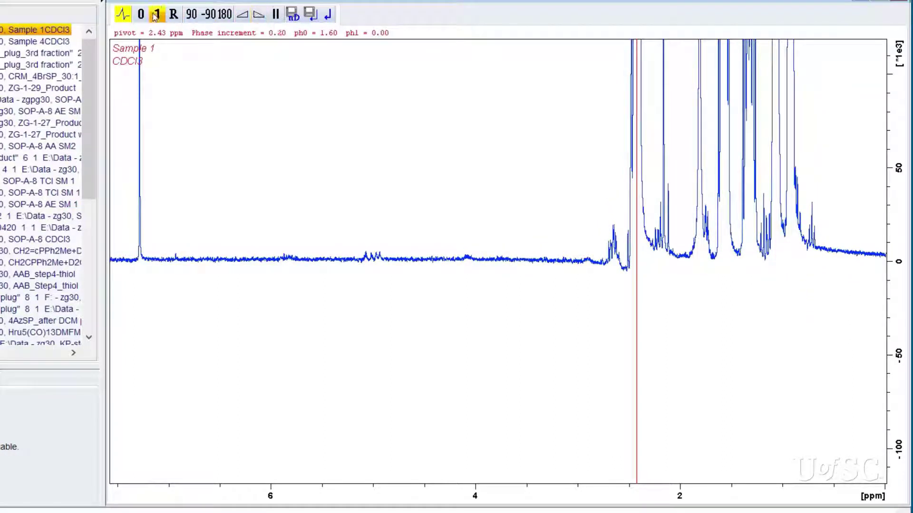
left_click_drag(156, 16, 143, 132)
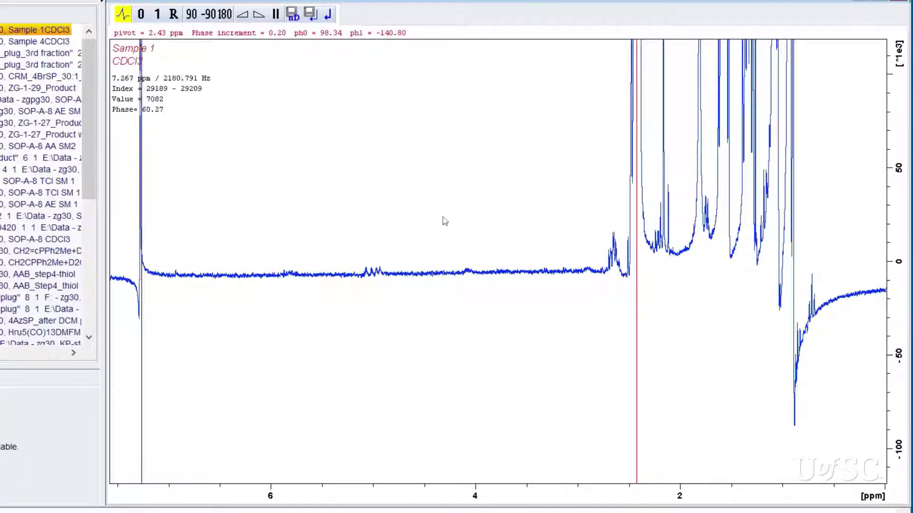
Fine-tune ph0 to −2.45 and ph1 to 2.40 for upright peaks on a flat baseline
left_click(139, 15)
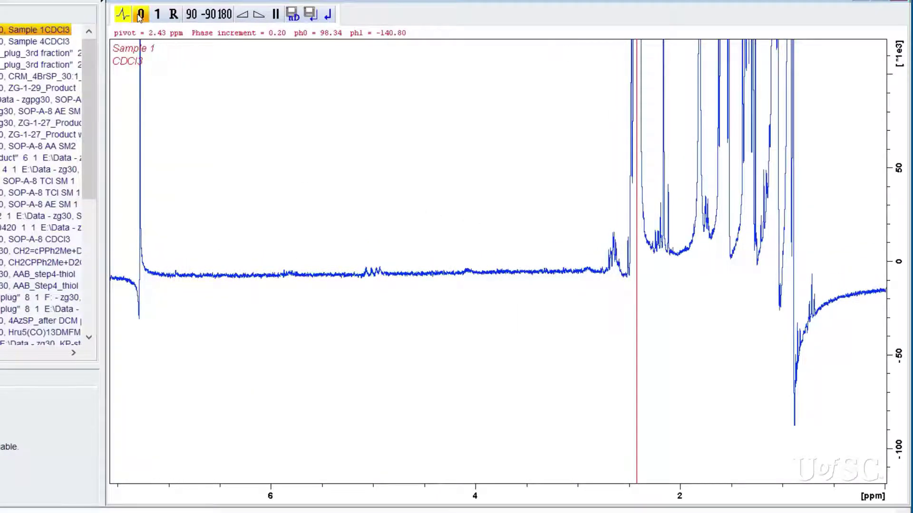
left_click_drag(140, 16, 144, 16)
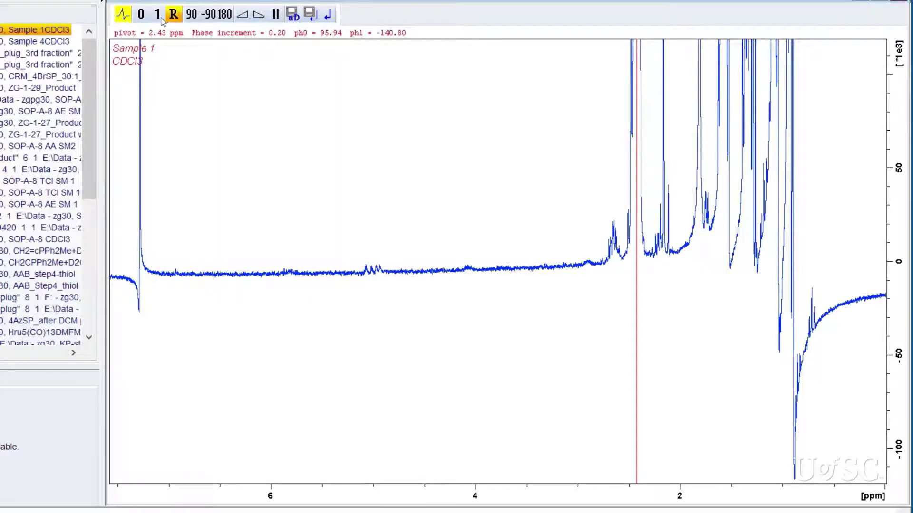
left_click_drag(158, 22, 164, 32)
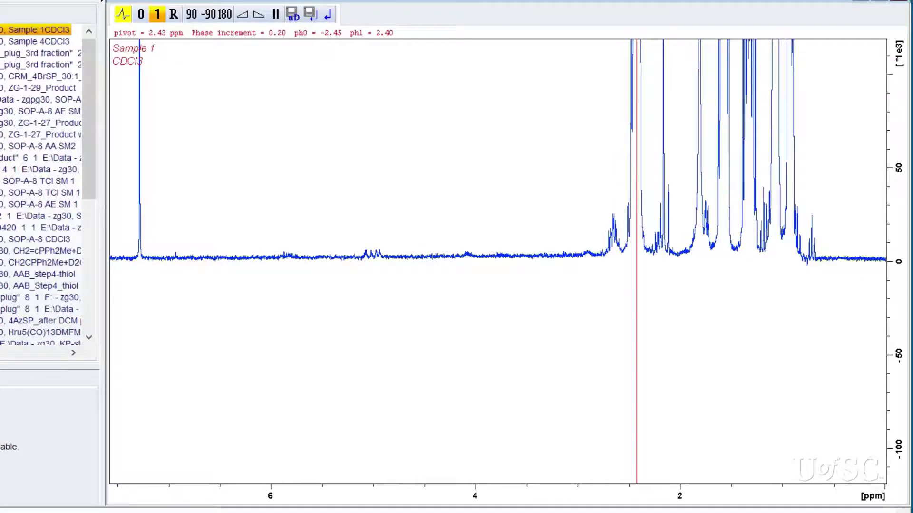
left_click_drag(164, 32, 164, 32)
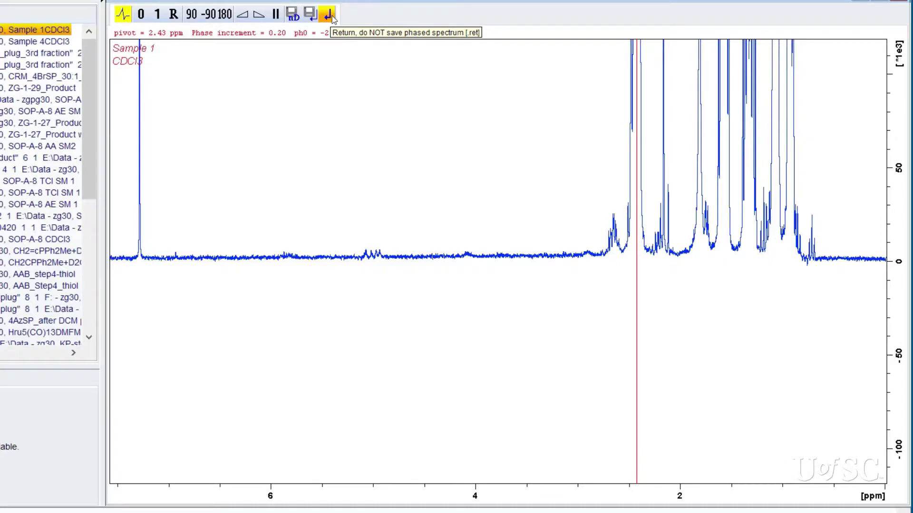
Exit manual phase correction to return to the labelled, integrated spectrum view
left_click(312, 16)
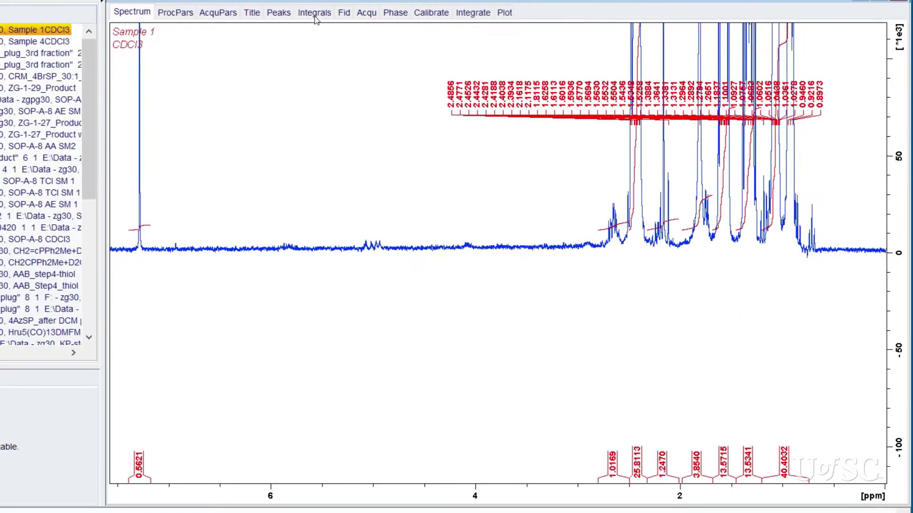